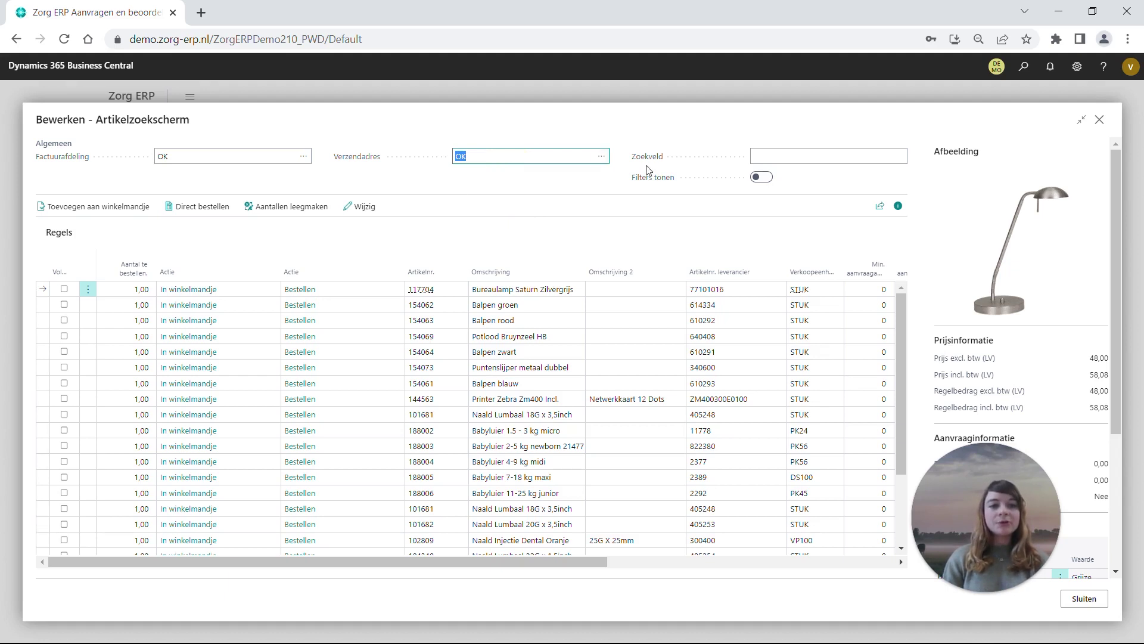
Search the articles for "lumbaal" and set the order quantity of Naald Lumbaal 20G x 3,5inch to 3
click(775, 158)
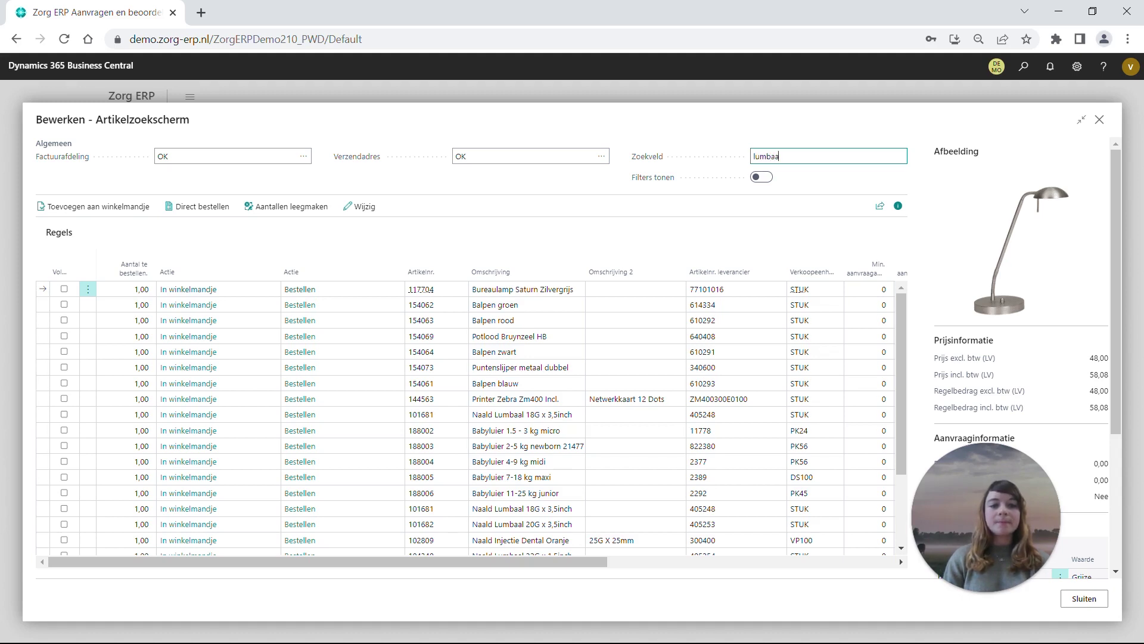
key(Return)
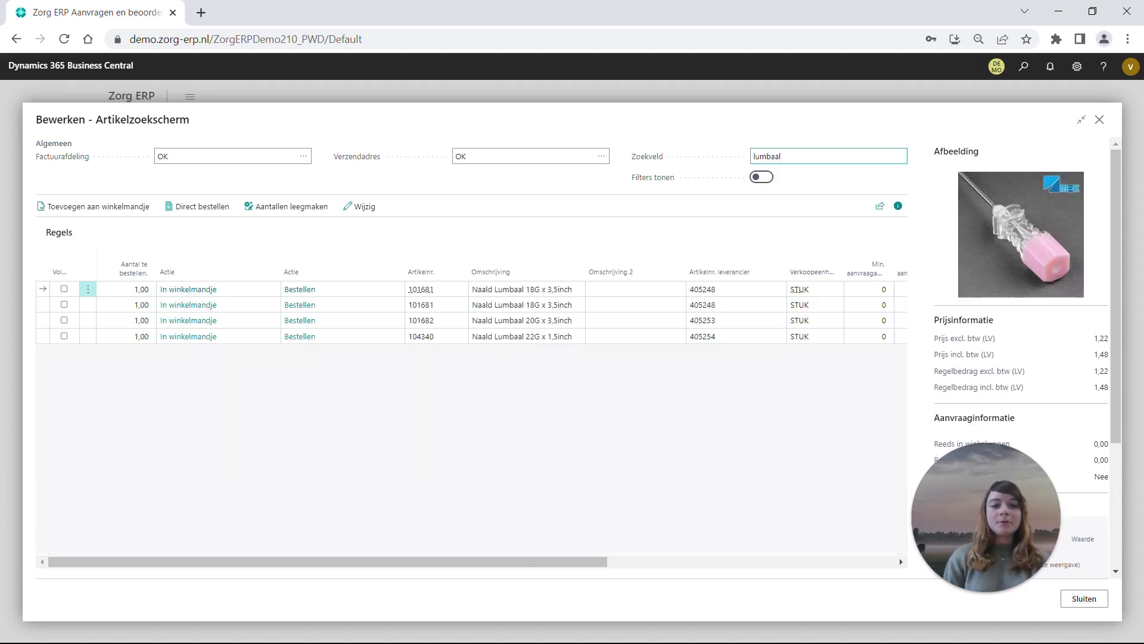
click(188, 249)
click(143, 320)
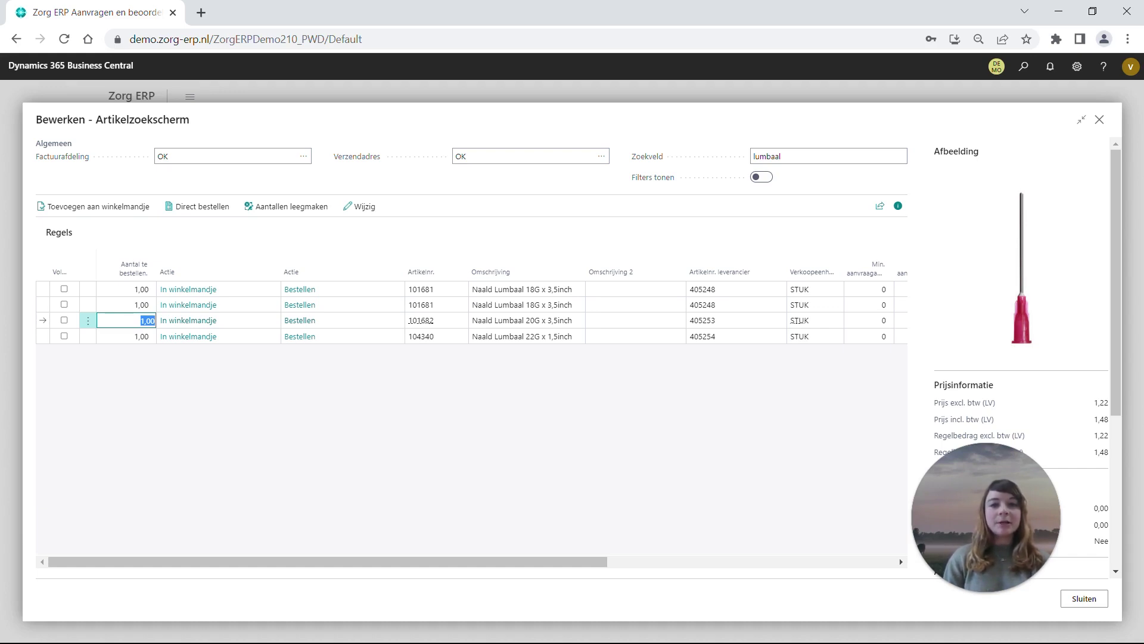
text(3)
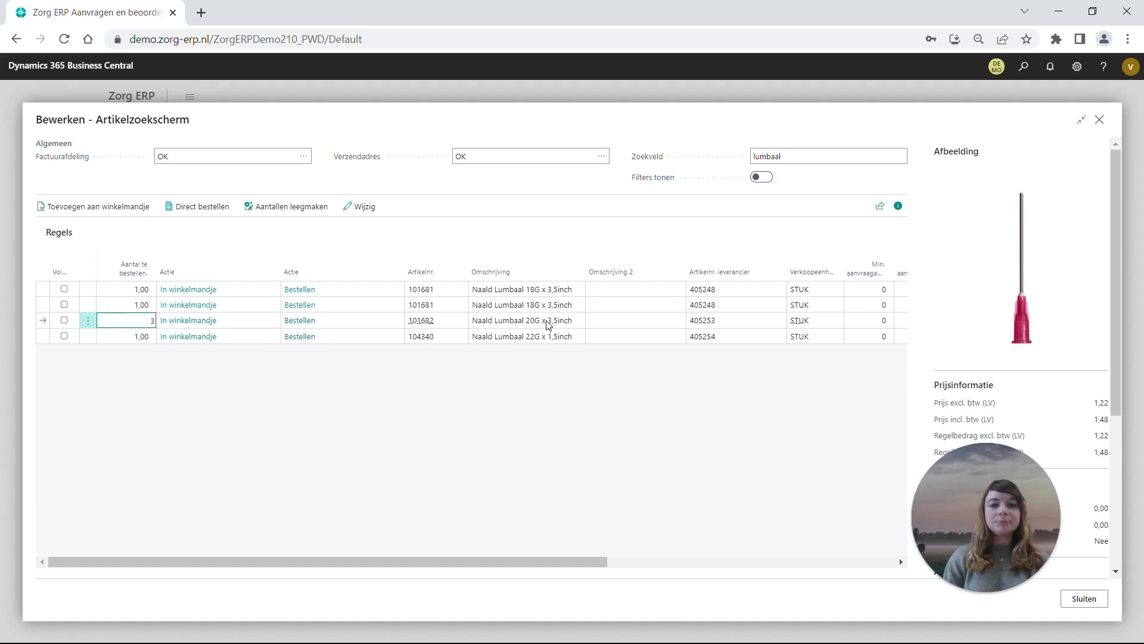
click(548, 325)
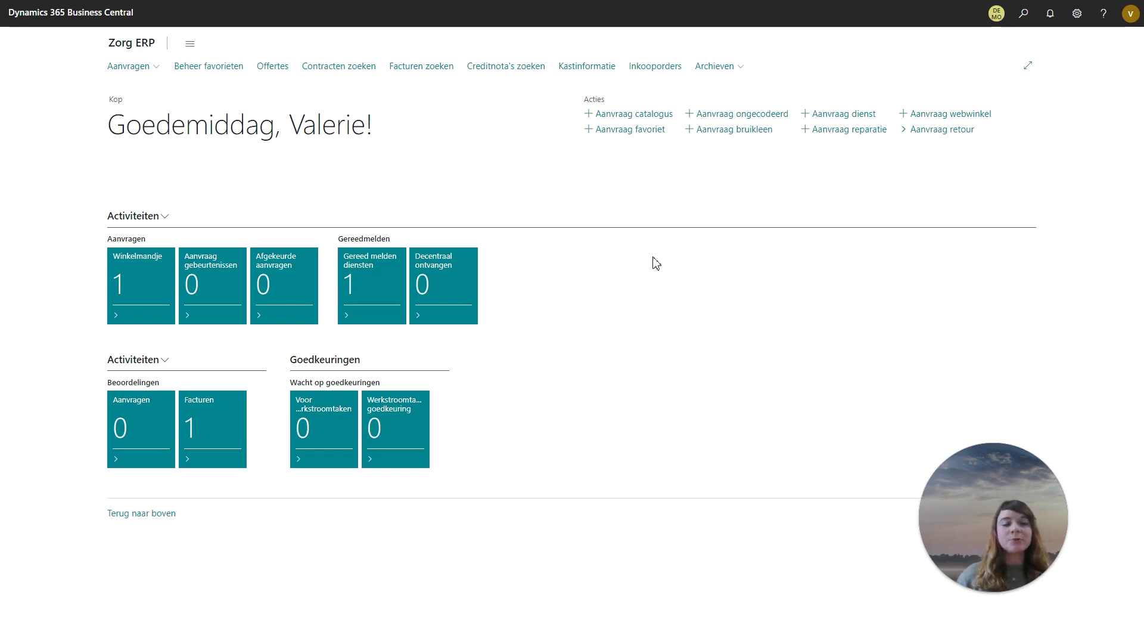
Start a webshop request (Aanvraag webwinkel) with OK as invoice department and open the Manutan supplier shop
click(925, 119)
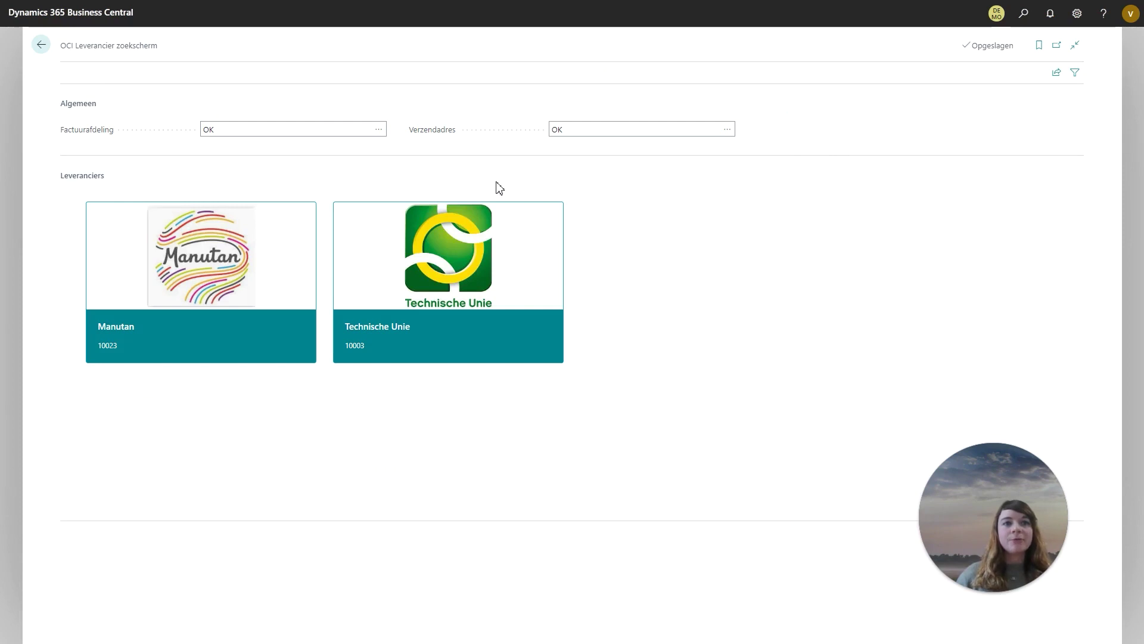
click(214, 130)
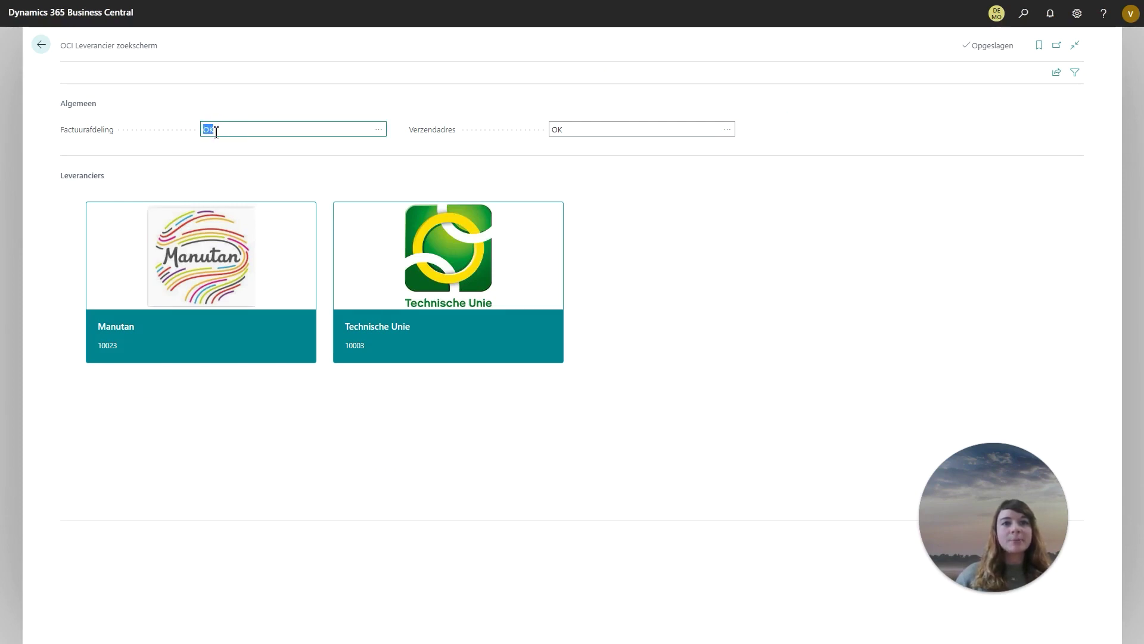
click(224, 257)
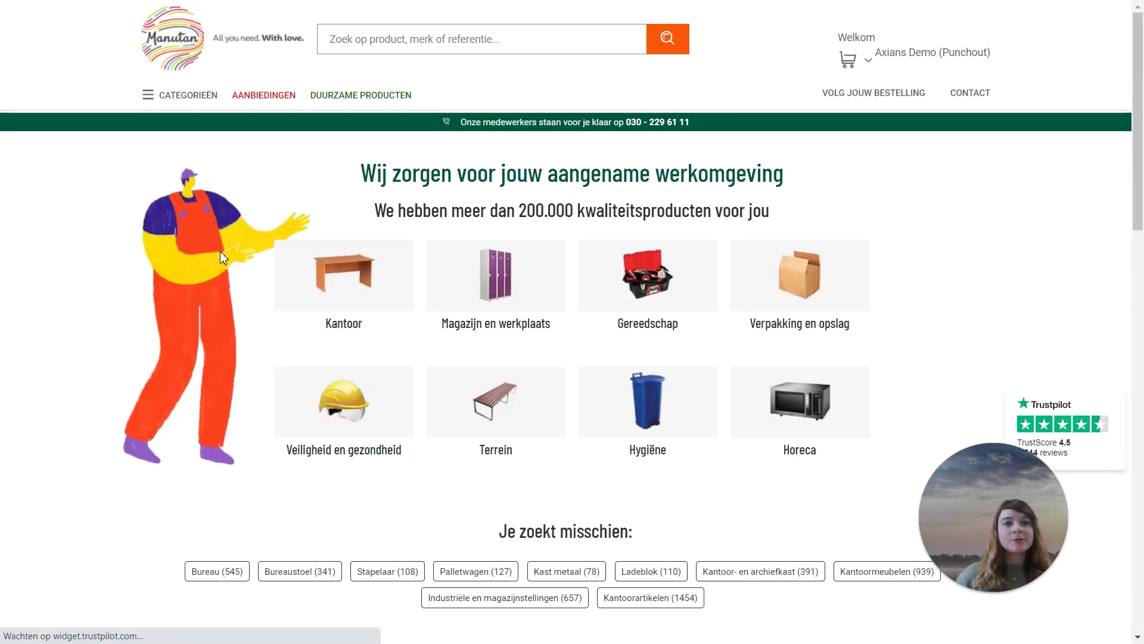
Find the product "medische lamp" in the Manutan shop, add one to the cart and continue shopping
click(427, 43)
text(m)
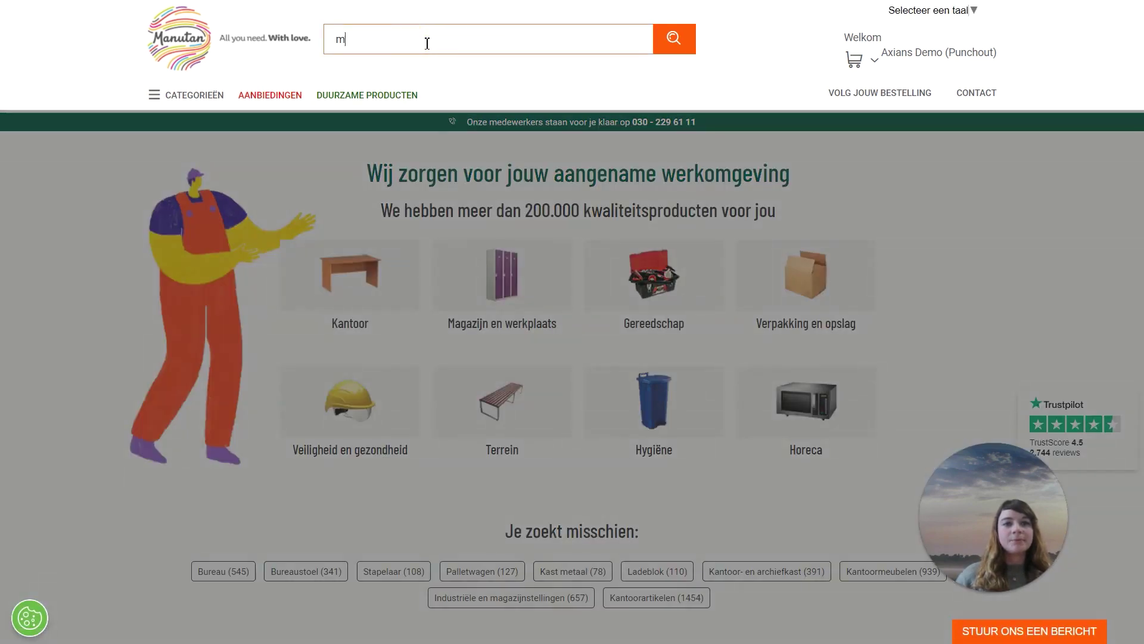
text(edische lamp)
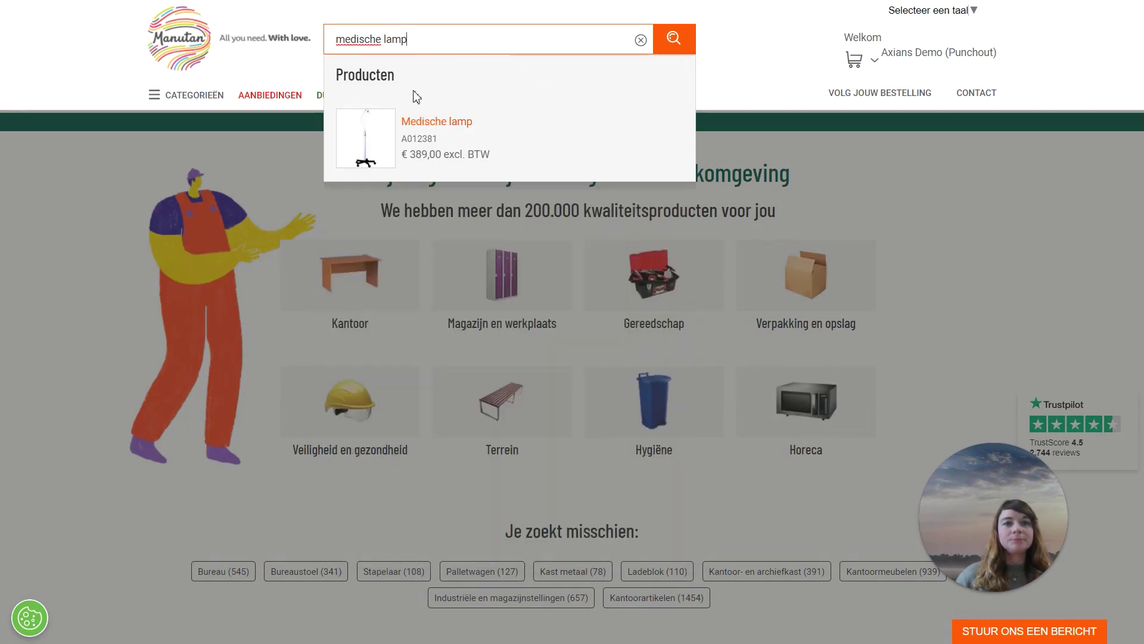
click(416, 130)
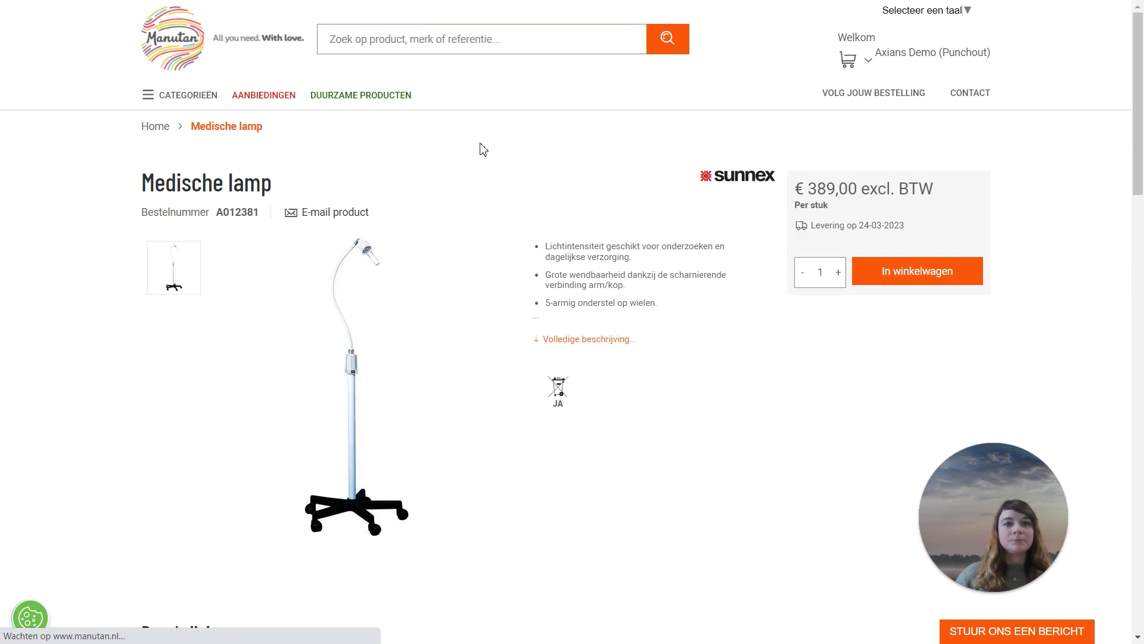
click(913, 282)
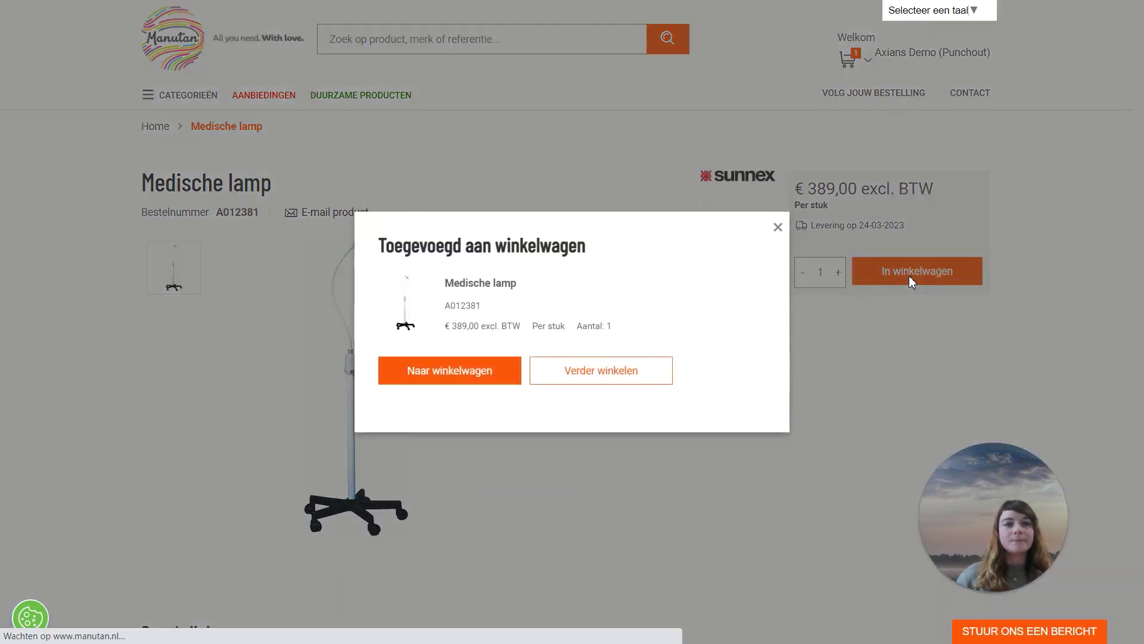
click(620, 379)
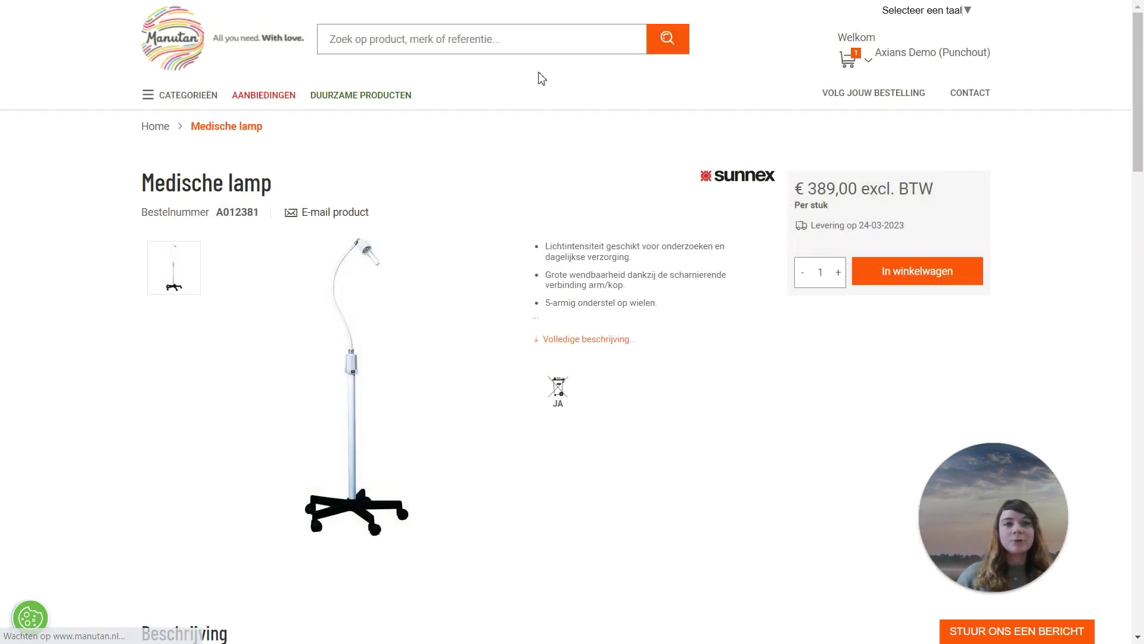
Find the product "onderzoekstafel" in the Manutan shop and add one to the cart
click(536, 47)
text(on)
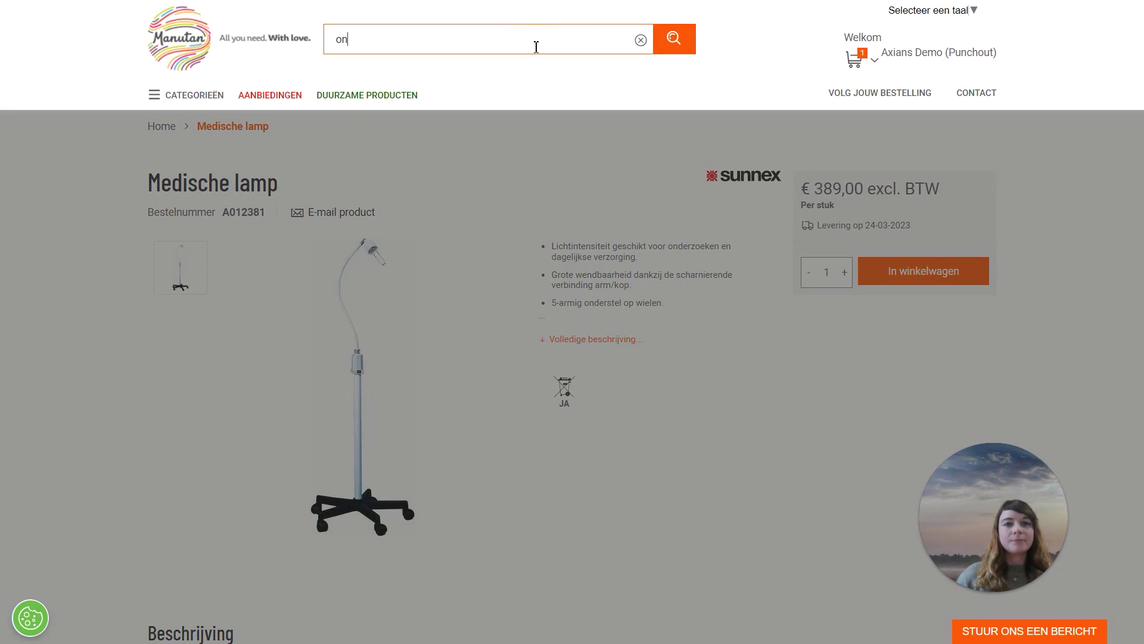
text(derzoekstafel)
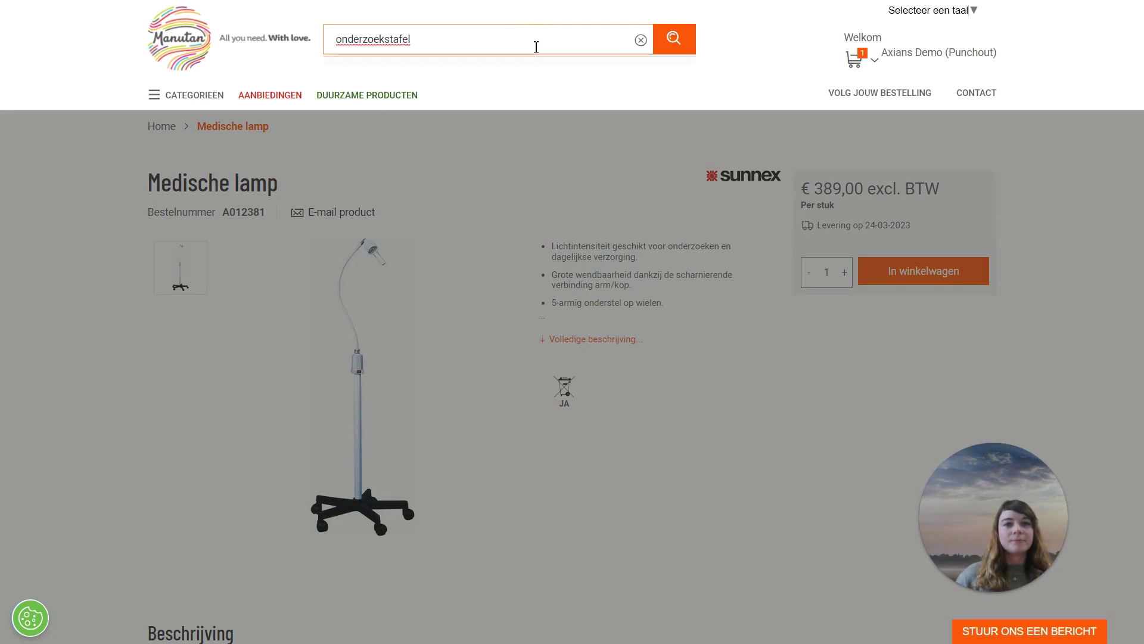
click(450, 130)
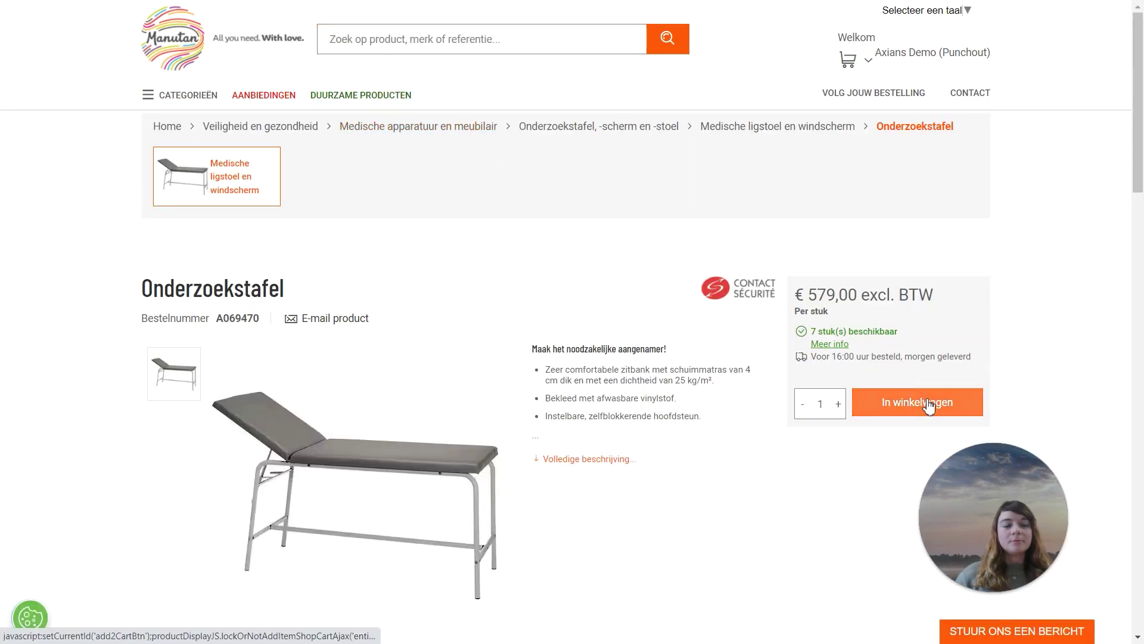
click(929, 405)
click(930, 406)
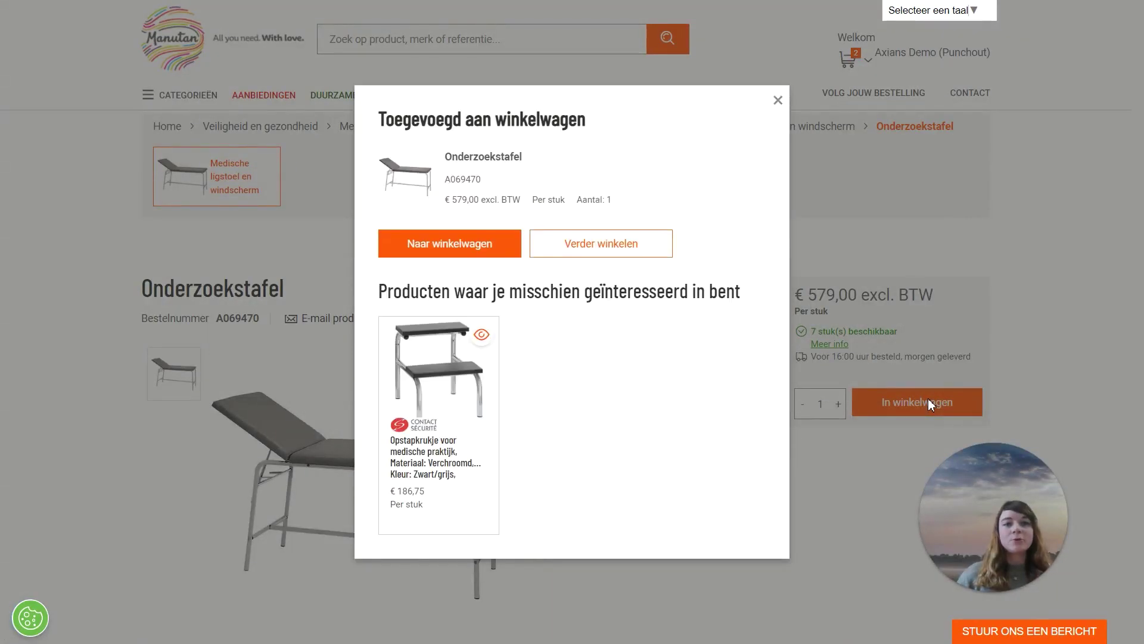
Add the suggested Opstapkrukje voor medische praktijk to the cart and transfer the cart back to the purchasing system
click(441, 398)
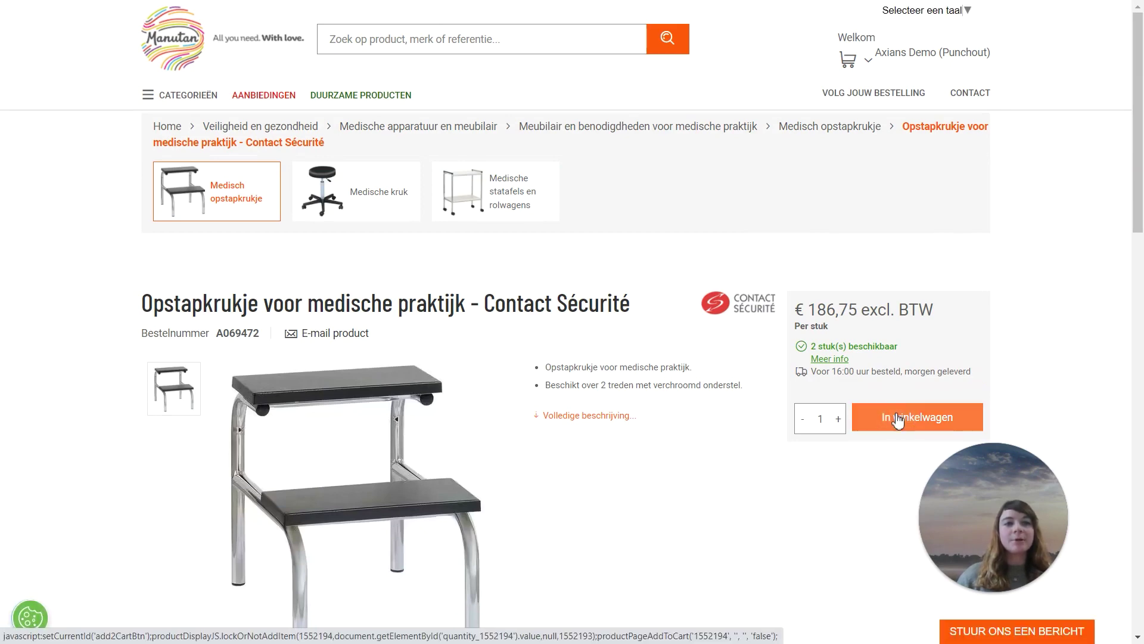
click(898, 418)
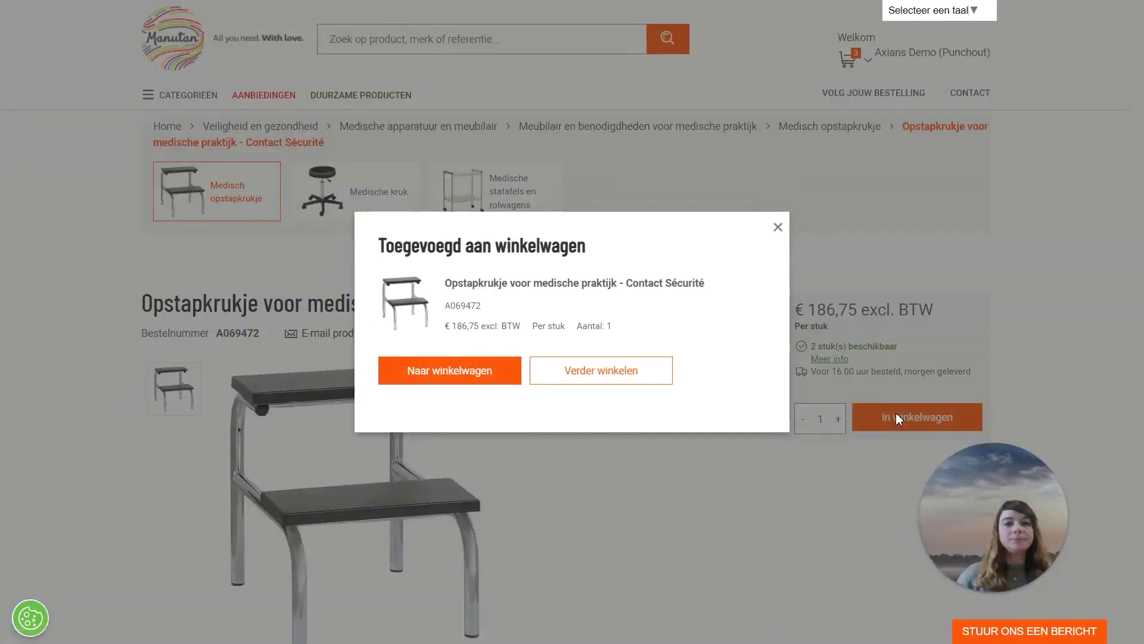
click(451, 376)
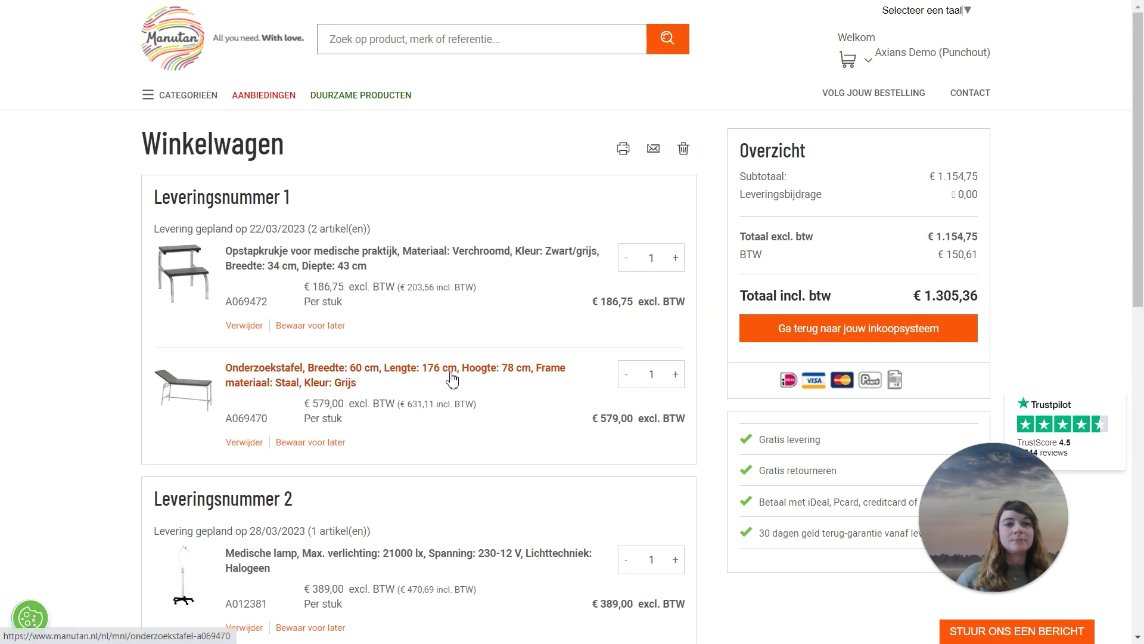
click(876, 341)
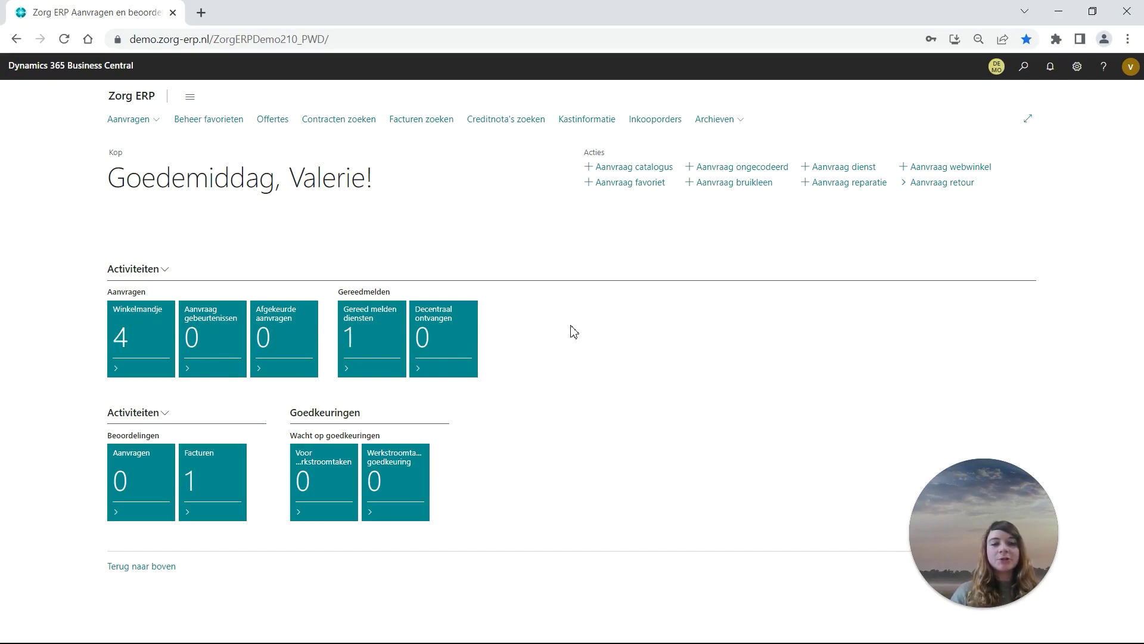
Open the Winkelmandje and bundle the Onderzoekstafel and Opstapkrukje request lines
click(147, 357)
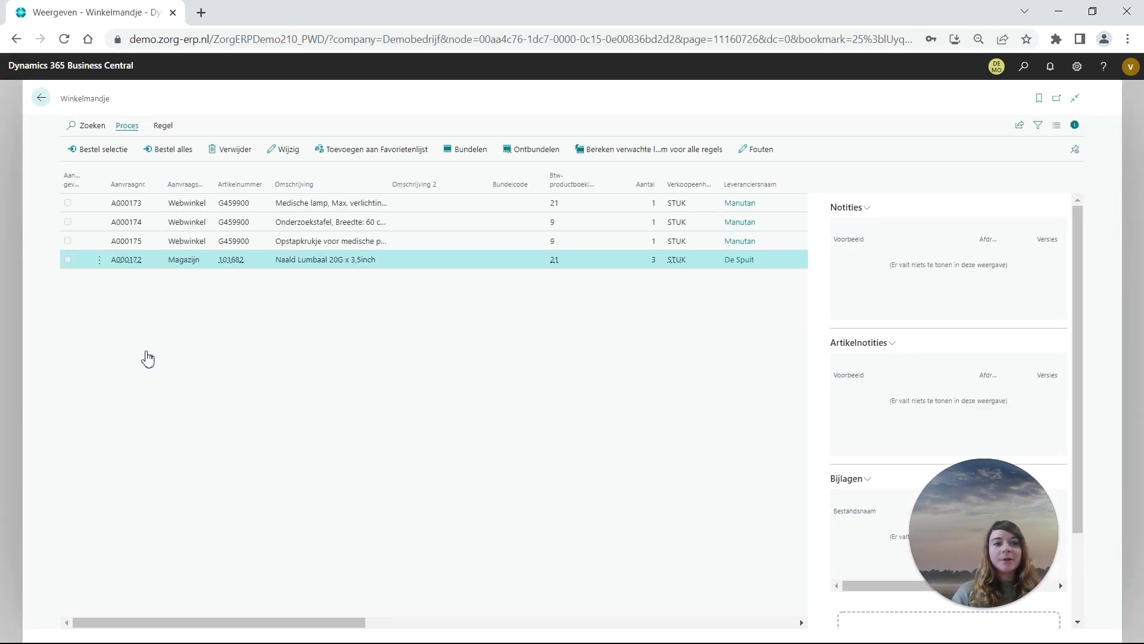
click(454, 221)
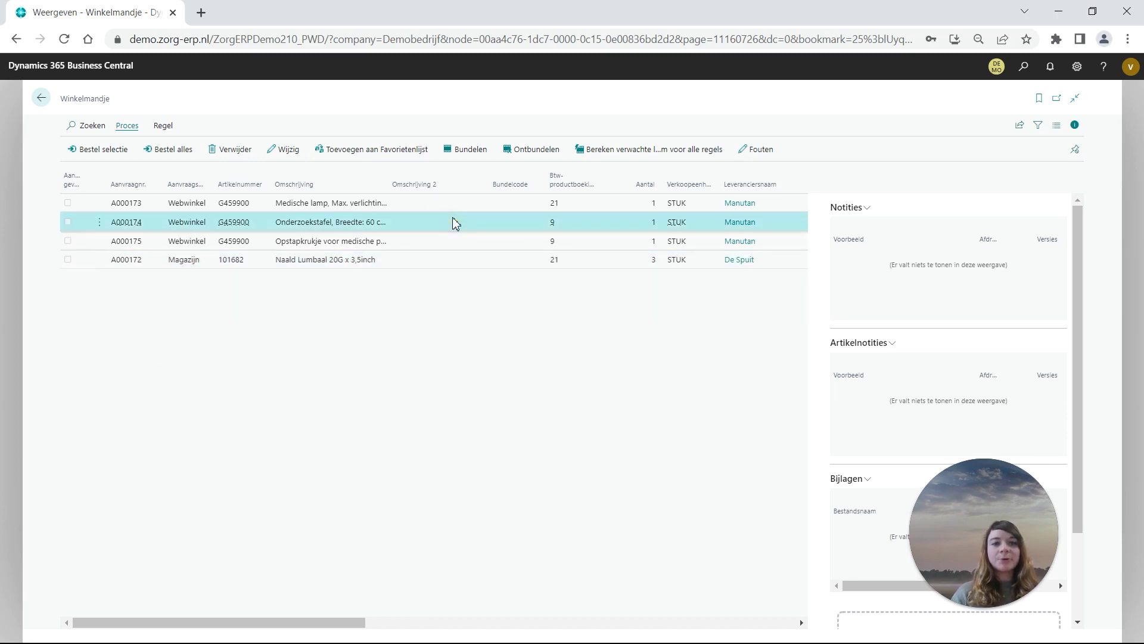
shift+click(456, 241)
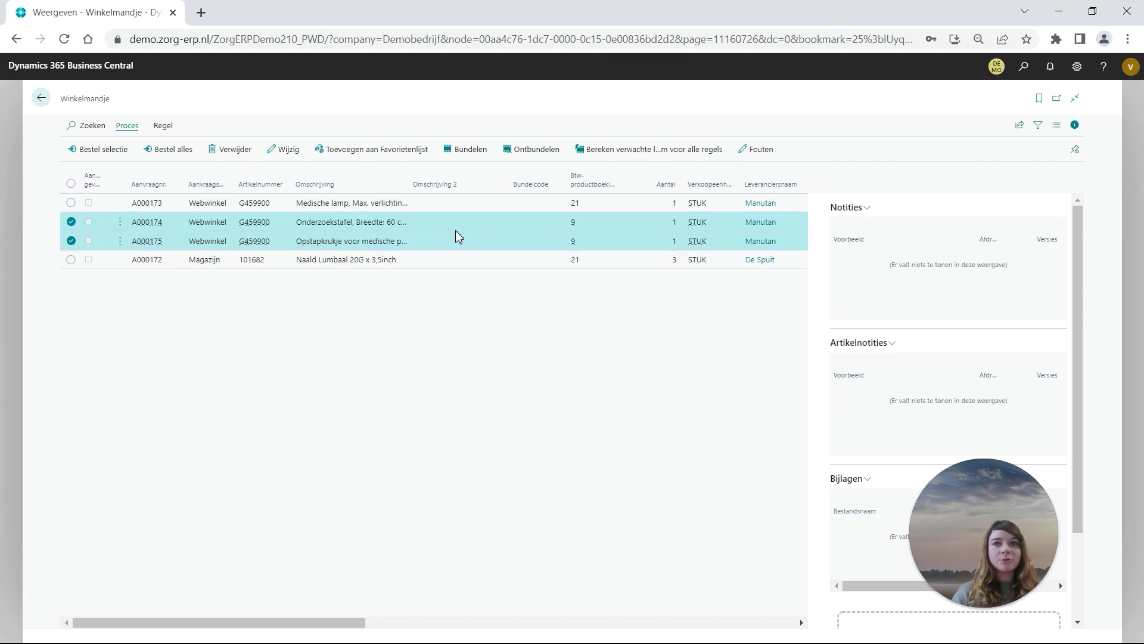
click(469, 154)
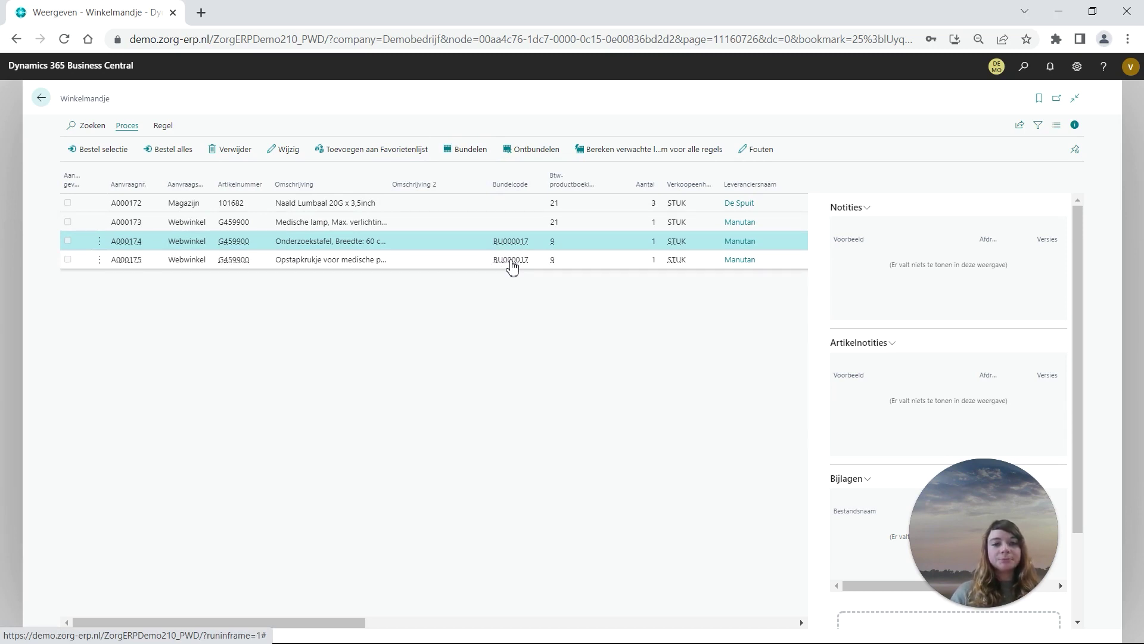
Add the Naald Lumbaal 20G x 3,5inch article from the Winkelmandje to the favourites list
click(404, 204)
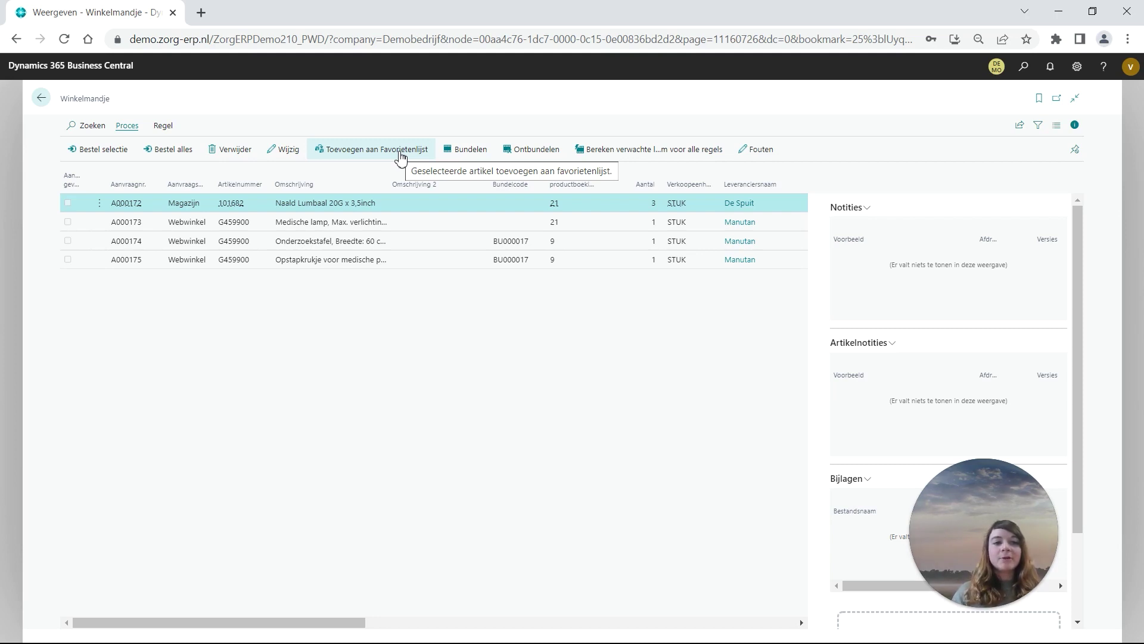
click(401, 156)
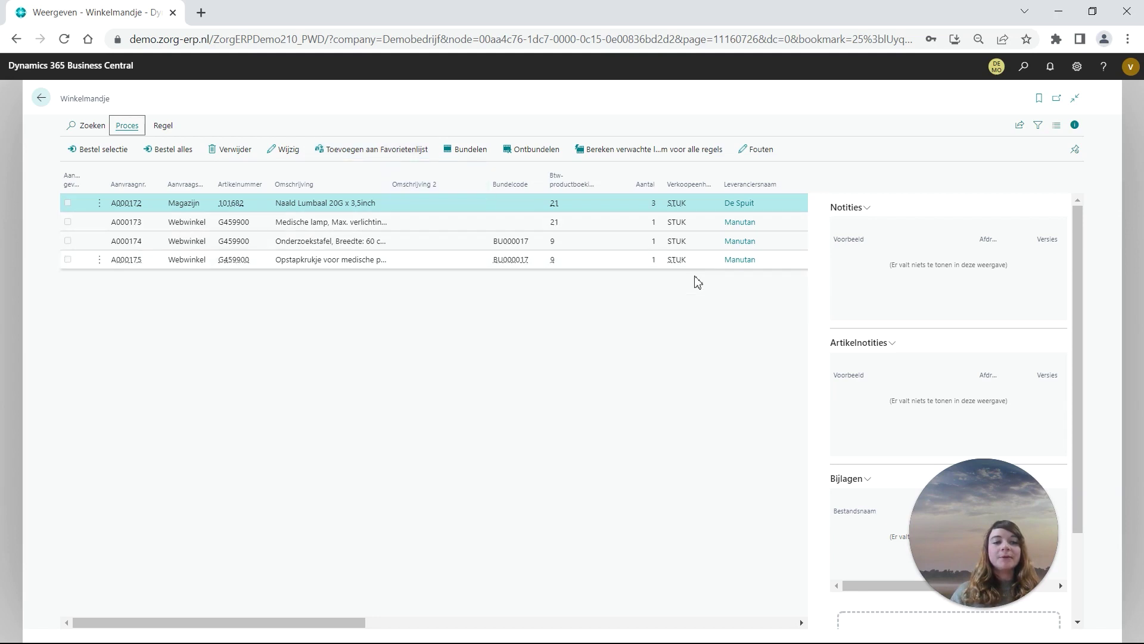
Order all request lines in the Winkelmandje at once
scroll(874, 274, down, 2)
scroll(874, 276, up, 2)
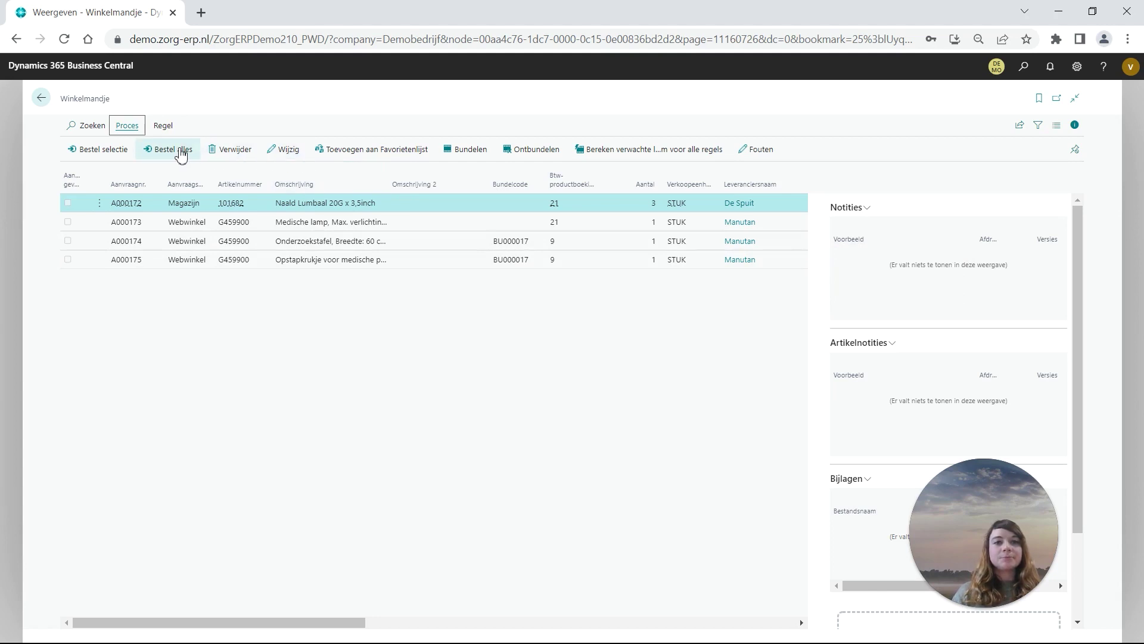
click(185, 150)
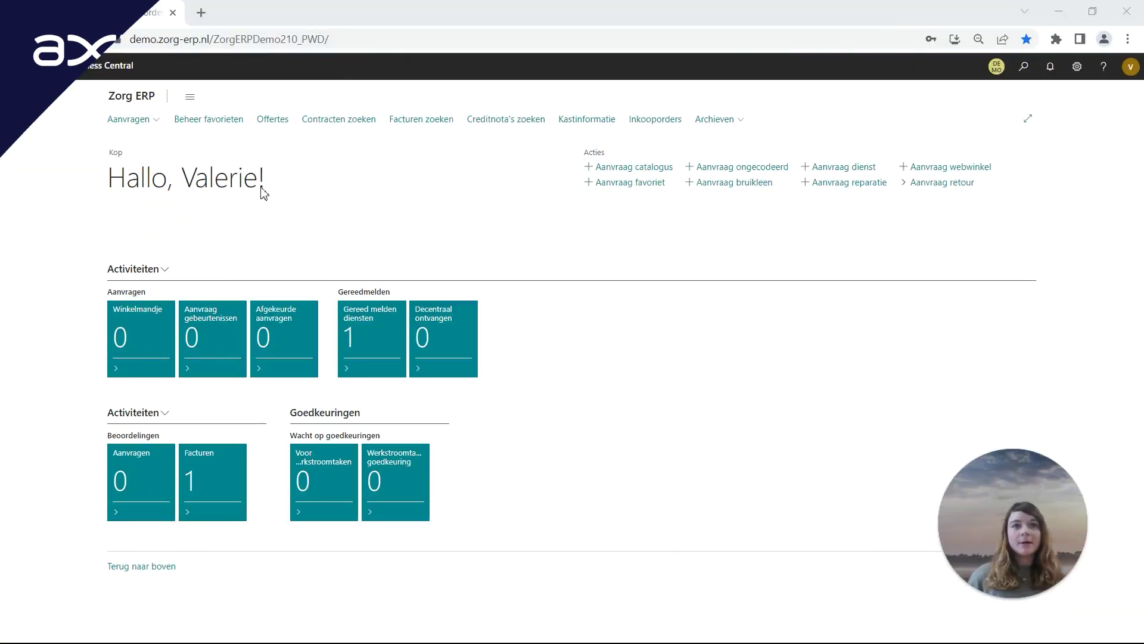
Review the submitted requests and their statuses in Aanvragen zoeken and return to the home page
click(147, 124)
click(154, 158)
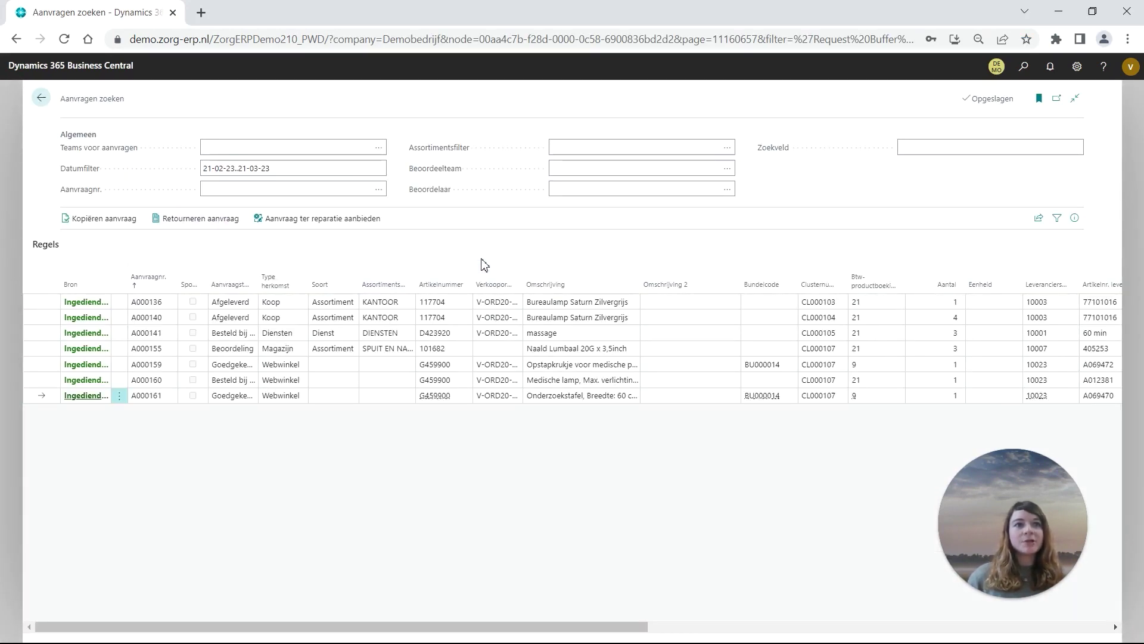
click(242, 276)
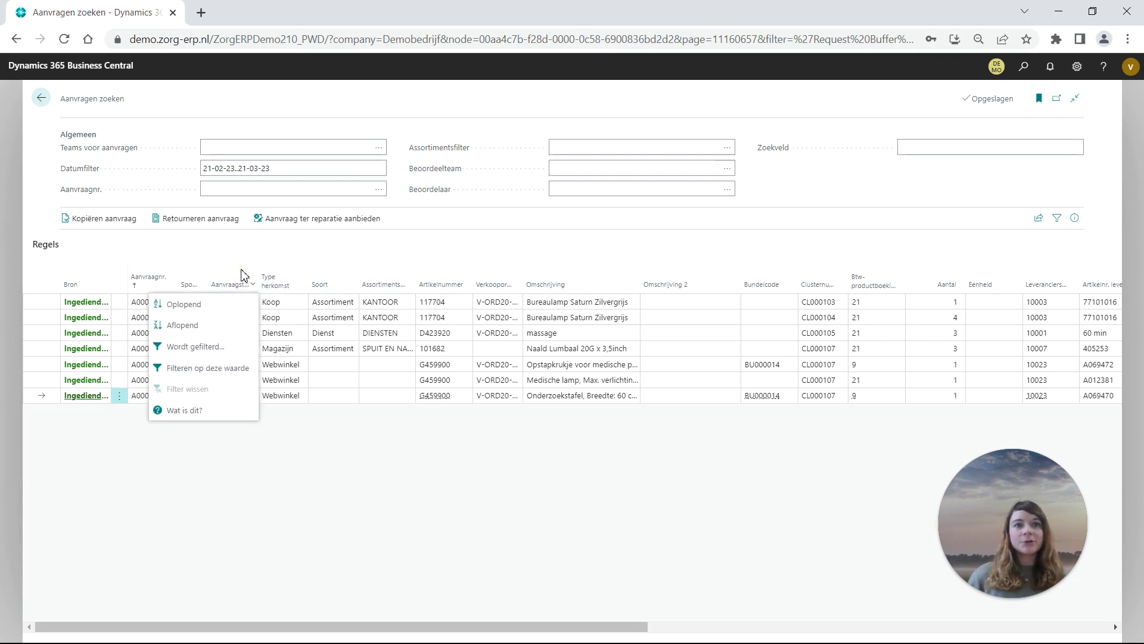
click(919, 146)
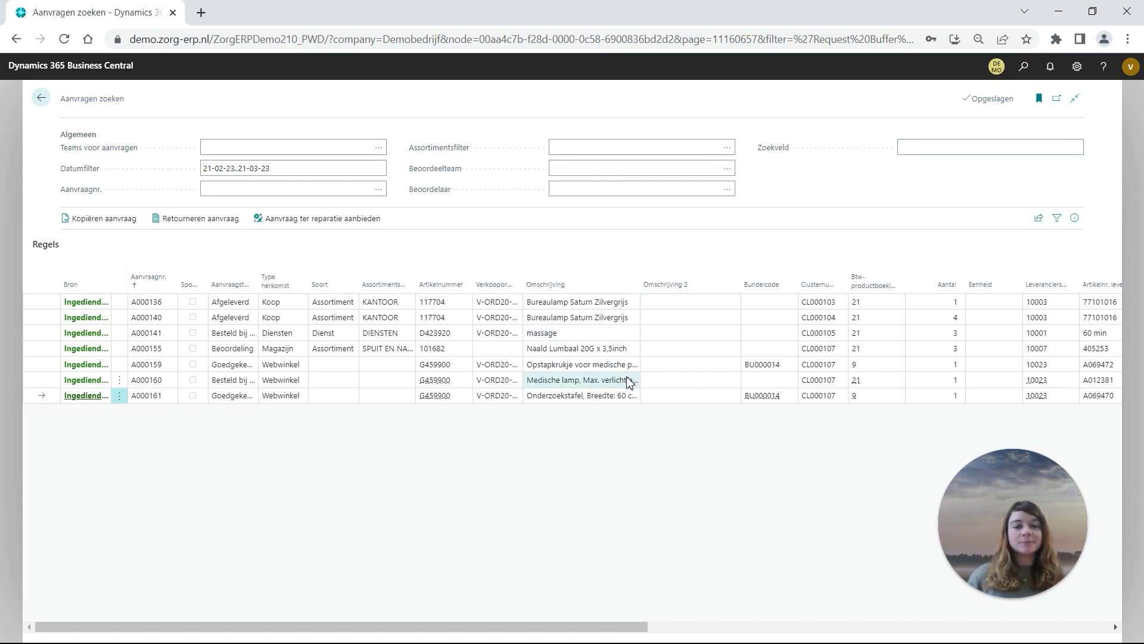
key(Escape)
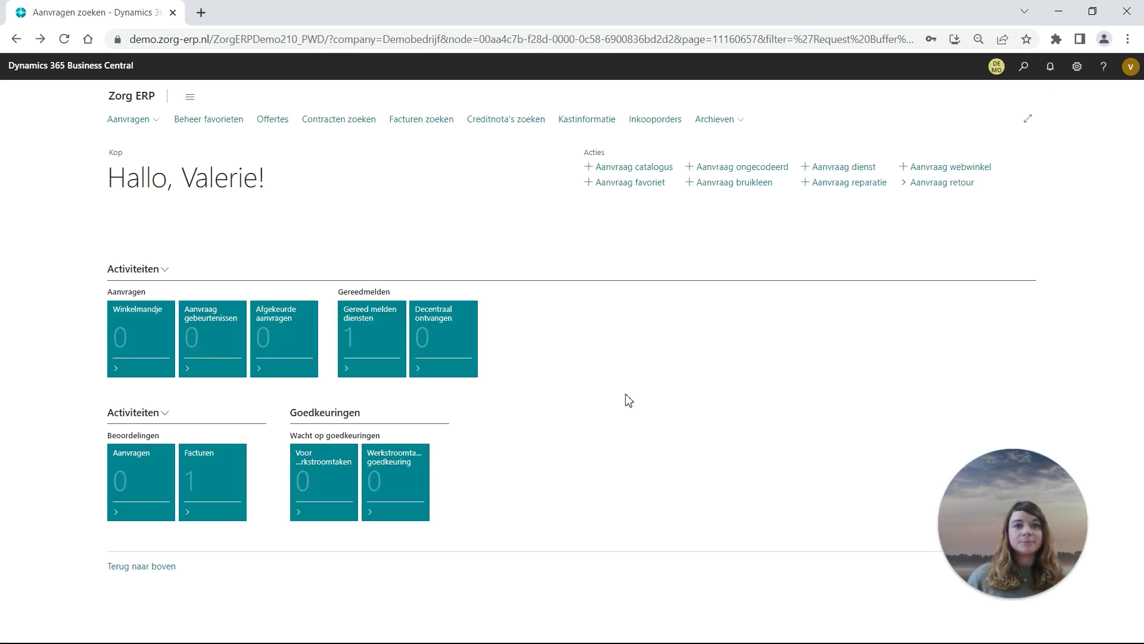